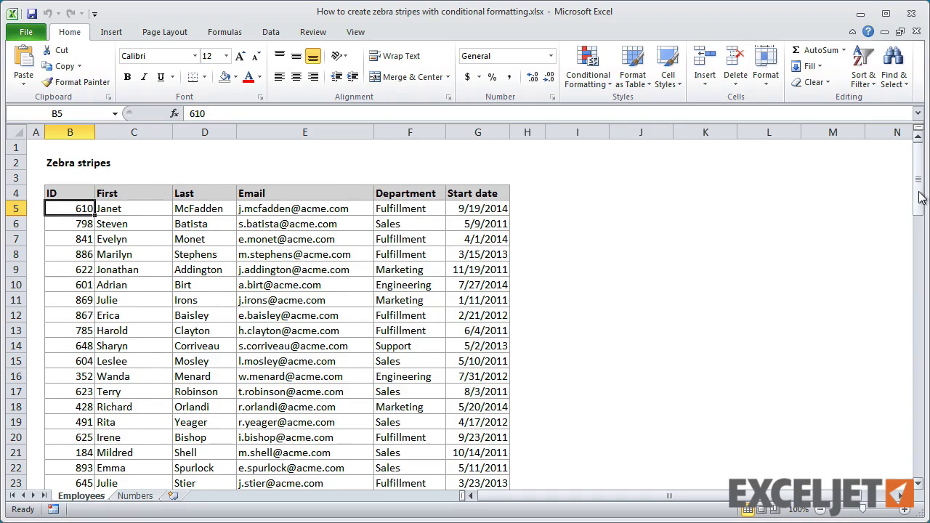
Try converting the employee data into a banded table, then undo the conversion
{"action": "left_click_drag", "start_coordinate": [918, 199], "coordinate": [919, 149]}
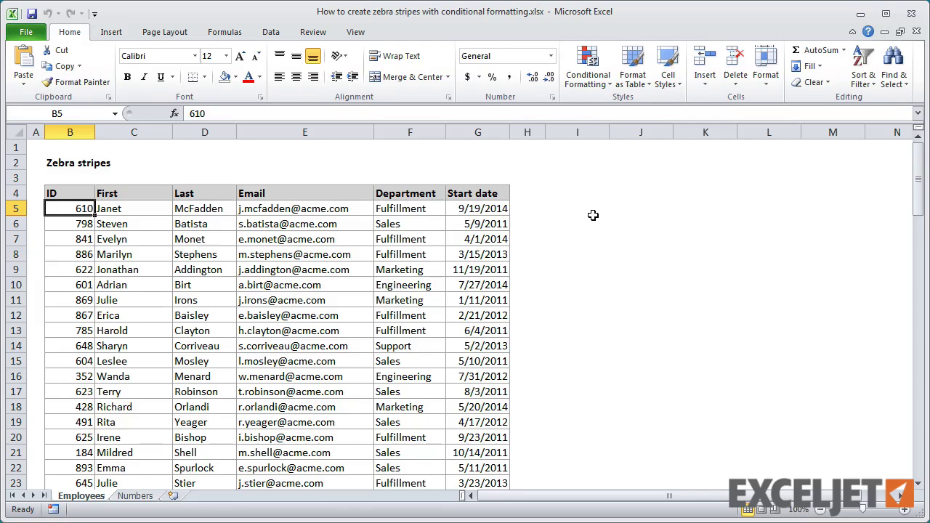
{"action": "key", "text": "ctrl+t"}
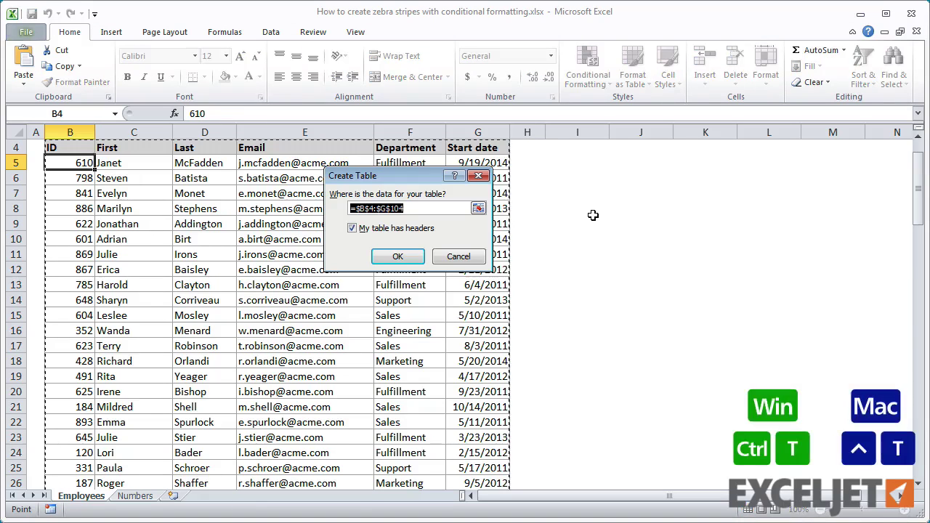
{"action": "left_click", "coordinate": [407, 262]}
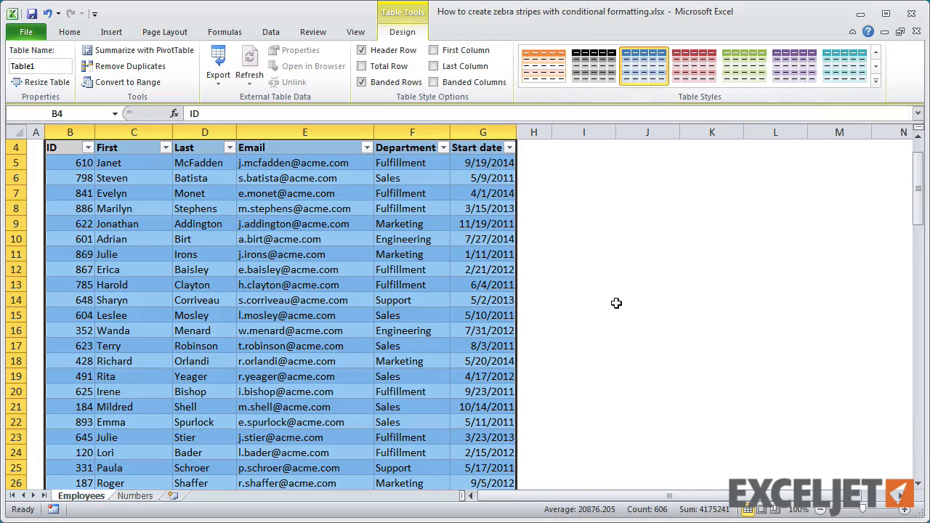
{"action": "key", "text": "ctrl+z"}
{"action": "scroll", "coordinate": [616, 303], "scroll_direction": "up", "scroll_amount": 1}
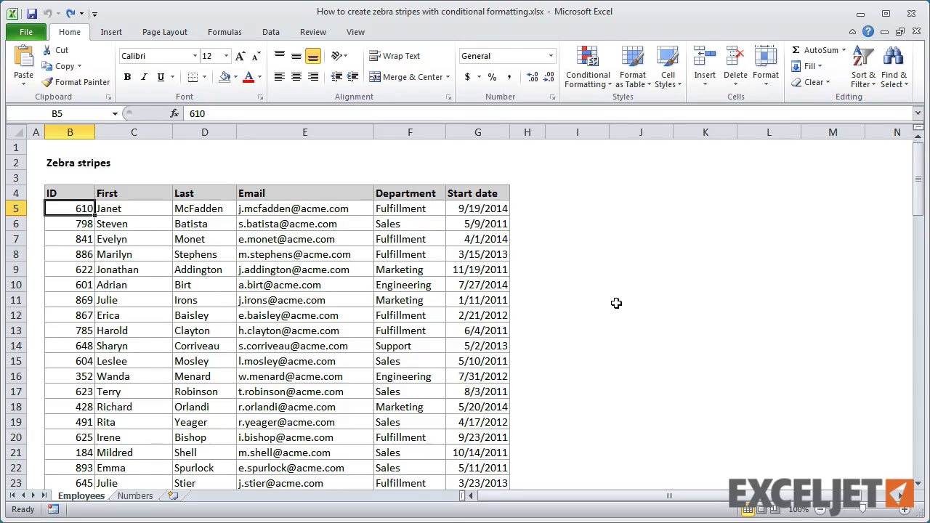
Enter the test formula =MOD(ROW(),2) in cell I4
{"action": "left_click", "coordinate": [578, 193]}
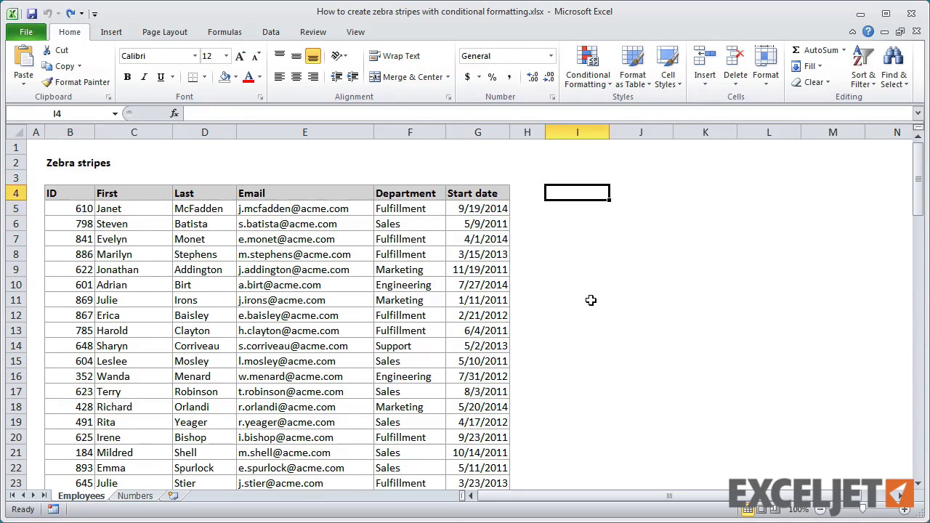
{"action": "type", "text": "=MOD("}
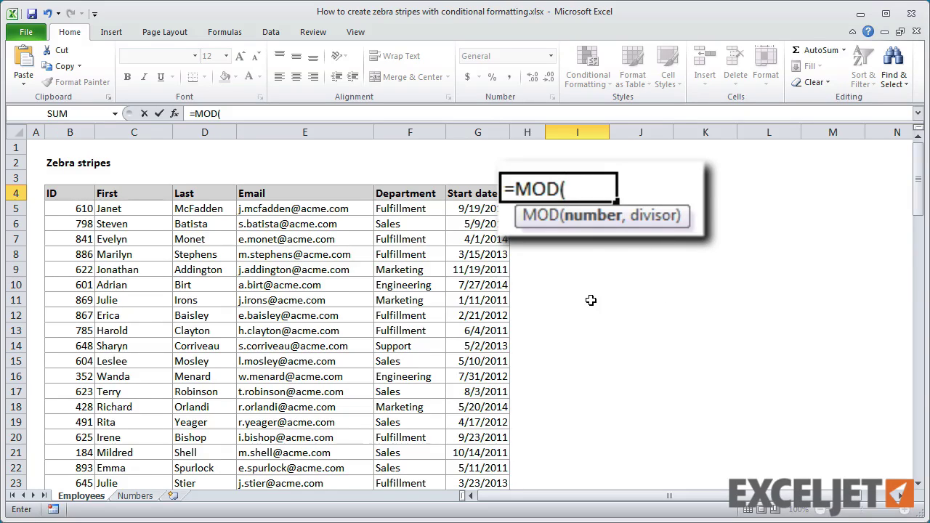
{"action": "type", "text": "ROW()"}
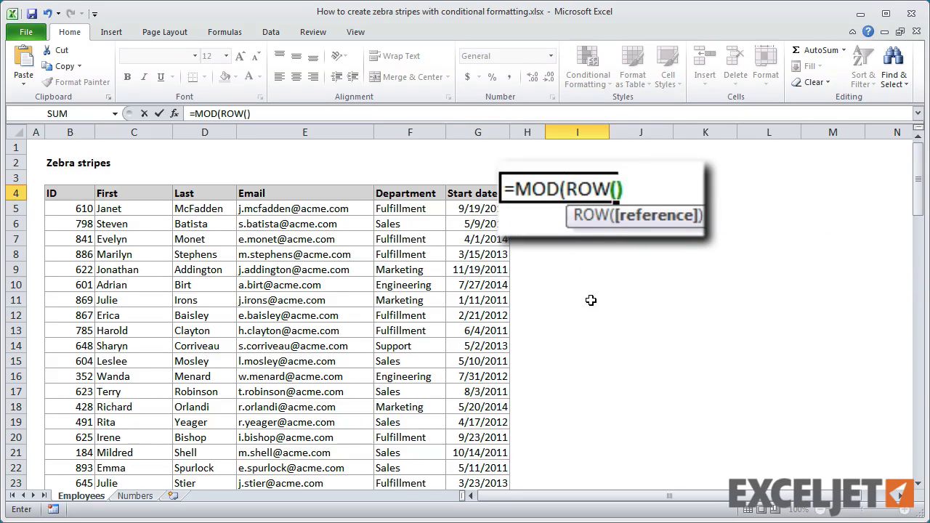
{"action": "type", "text": ","}
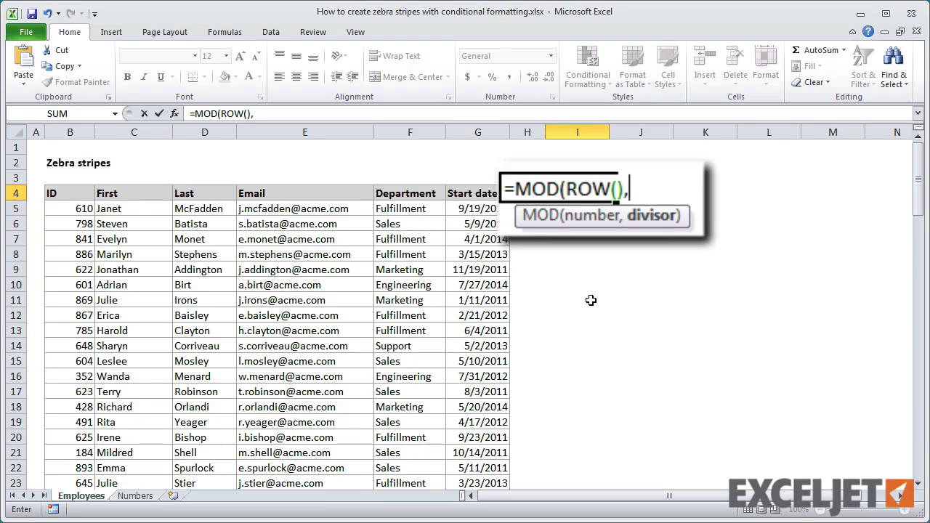
{"action": "type", "text": "2)"}
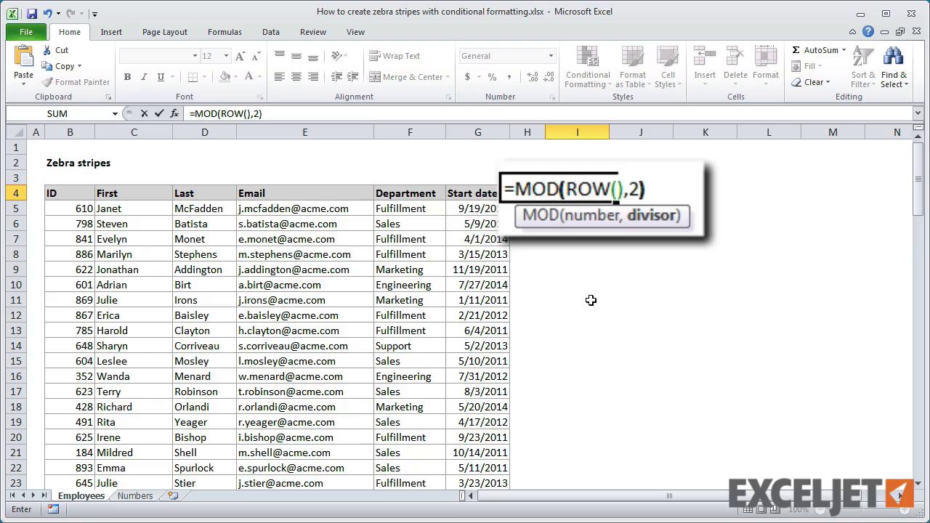
{"action": "key", "text": "Return"}
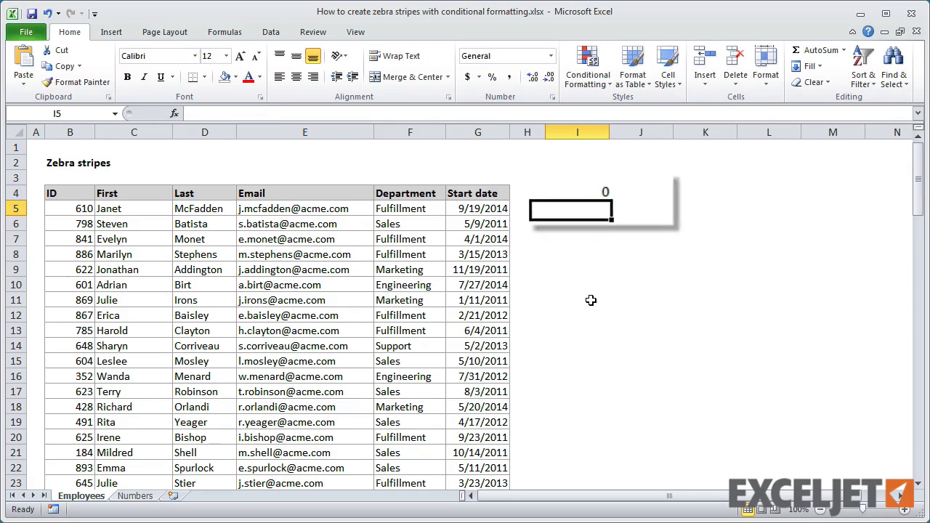
Fill the MOD formula through I4:M11 to show alternating 0s and 1s, then select B5
{"action": "left_click", "coordinate": [600, 194]}
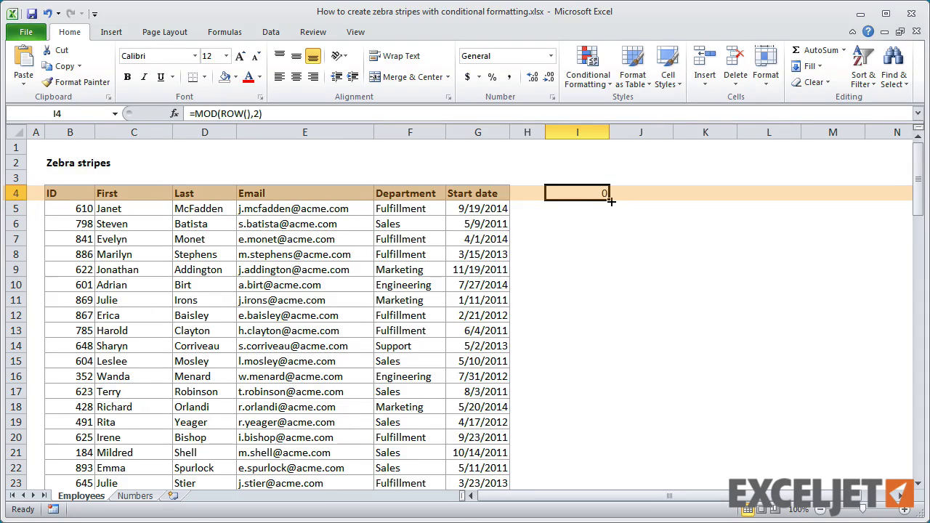
{"action": "left_click_drag", "start_coordinate": [609, 200], "coordinate": [606, 218]}
{"action": "left_click", "coordinate": [577, 239]}
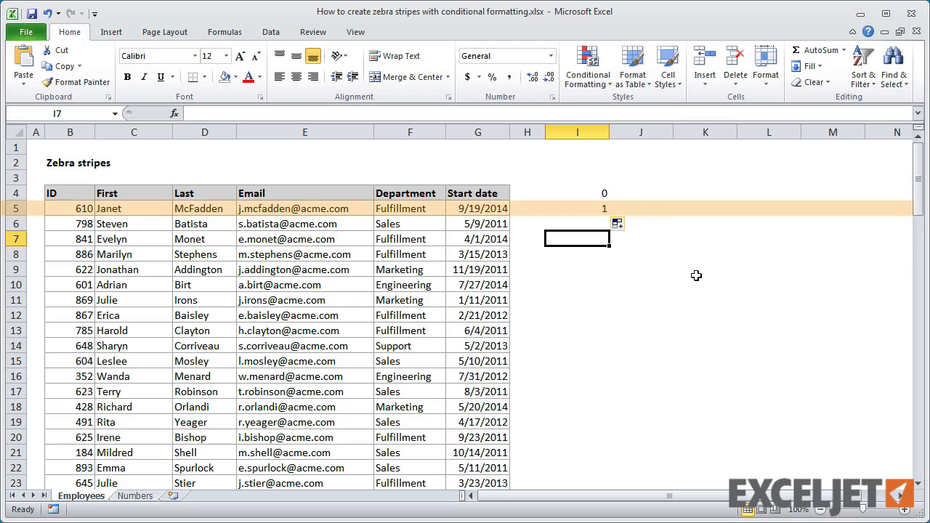
{"action": "left_click_drag", "start_coordinate": [594, 193], "coordinate": [847, 298]}
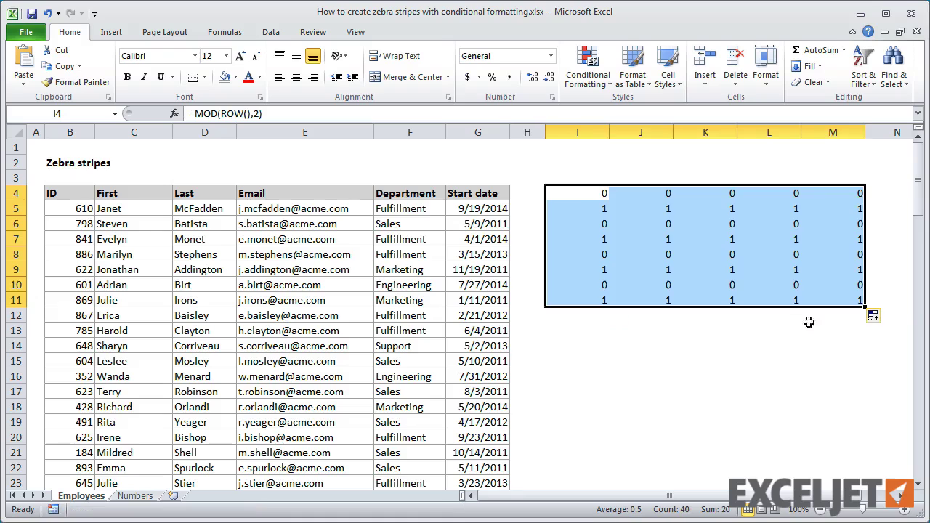
{"action": "left_click", "coordinate": [573, 334]}
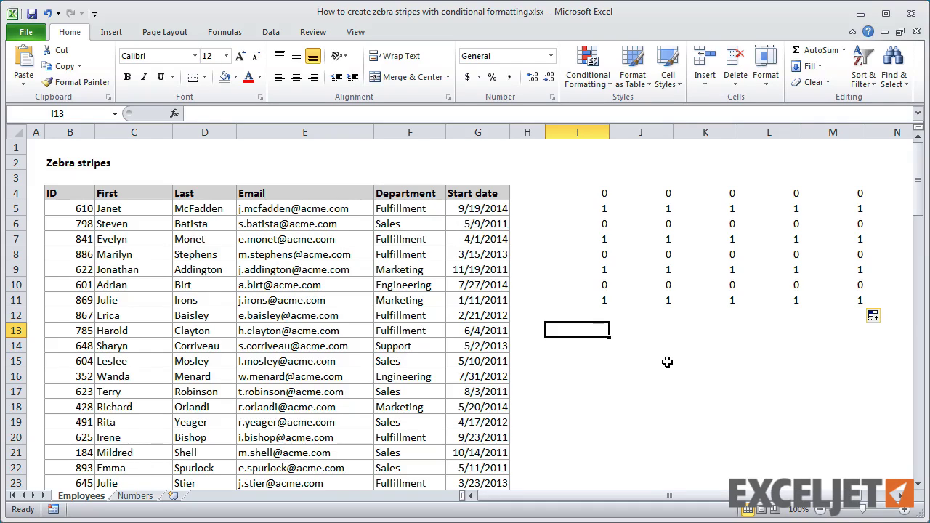
{"action": "left_click", "coordinate": [86, 210]}
Select the employee data from B5 down to the last row and across to Start date
{"action": "key", "text": "ctrl+shift+Down"}
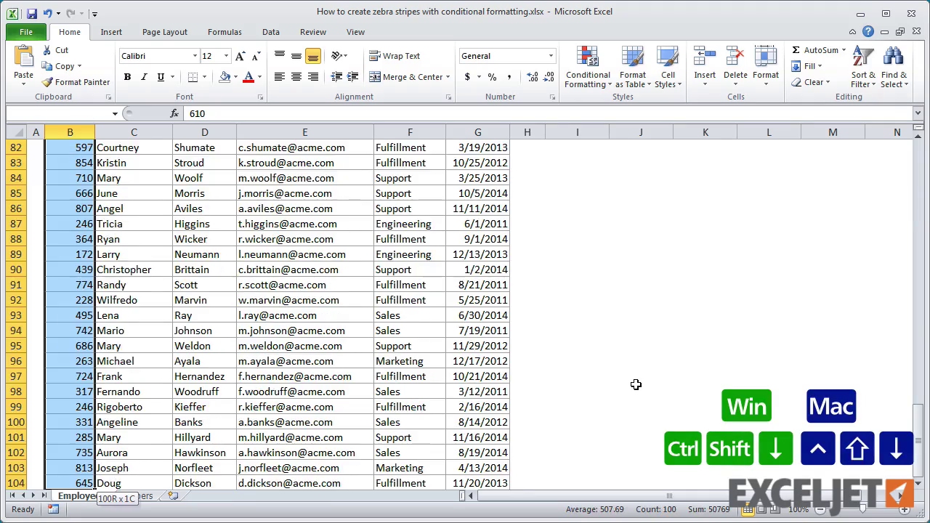
{"action": "key", "text": "ctrl+shift+Right"}
{"action": "key", "text": "ctrl+BackSpace"}
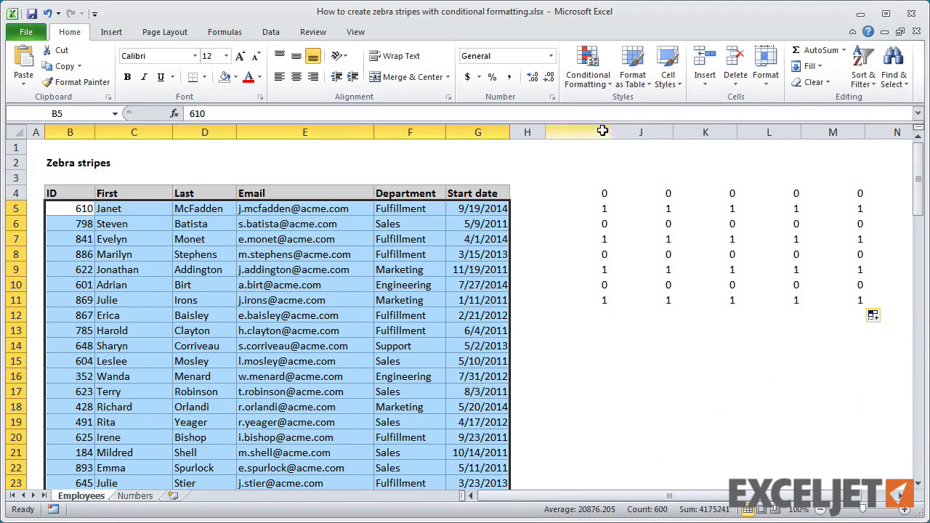
Add a conditional formatting rule =MOD(ROW(),2) with a light green fill
{"action": "left_click", "coordinate": [588, 73]}
{"action": "left_click", "coordinate": [642, 263]}
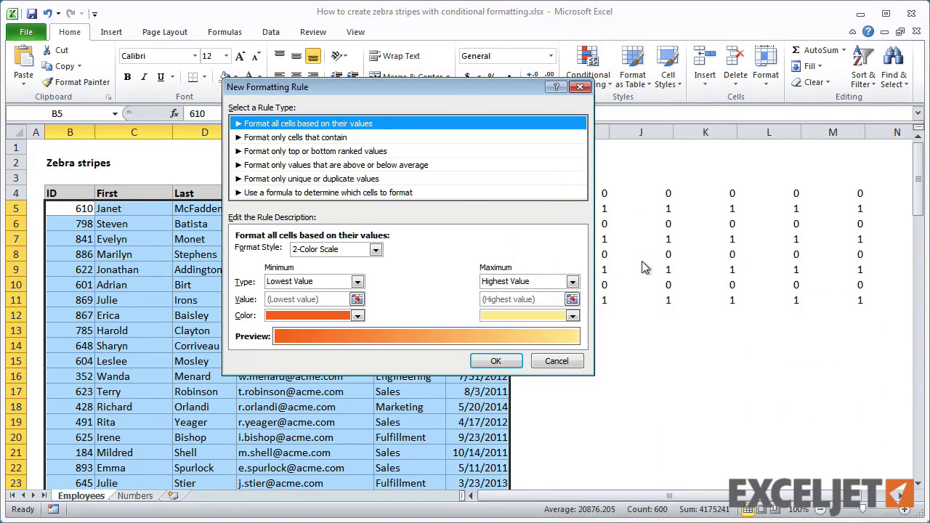
{"action": "left_click", "coordinate": [440, 193]}
{"action": "left_click", "coordinate": [385, 253]}
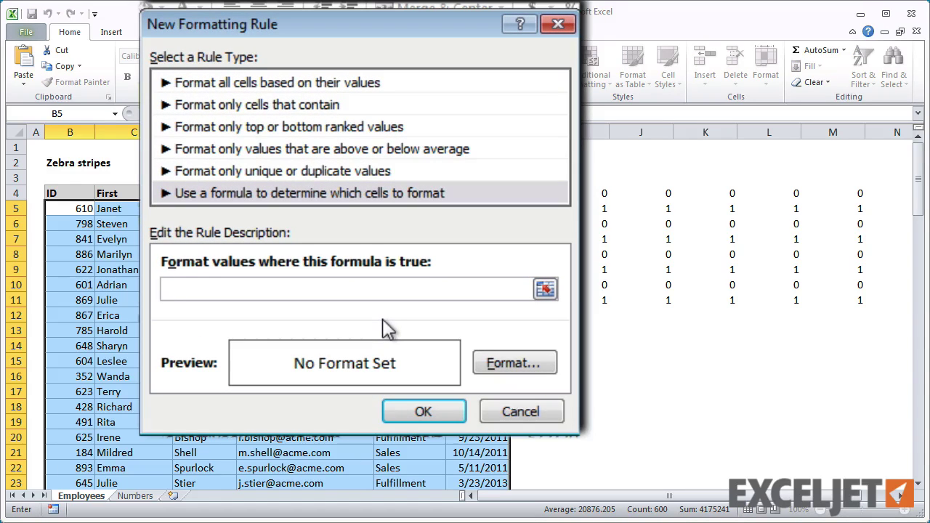
{"action": "type", "text": "=MOD(ROW"}
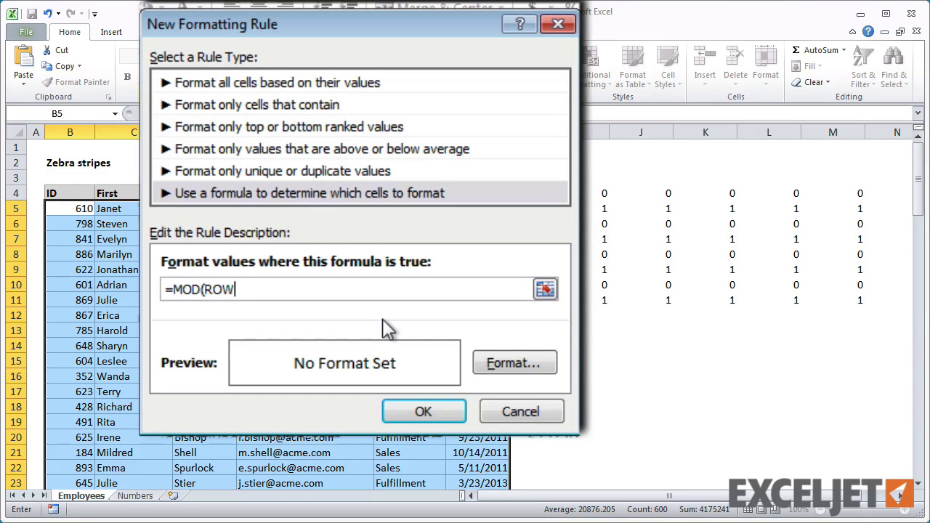
{"action": "type", "text": "(),2)"}
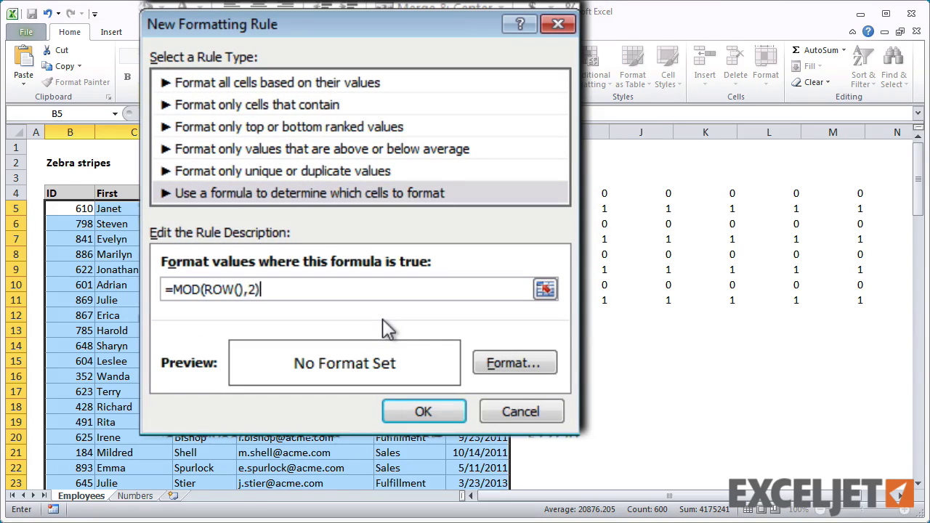
{"action": "left_click", "coordinate": [491, 362]}
{"action": "left_click", "coordinate": [308, 118]}
{"action": "left_click", "coordinate": [523, 426]}
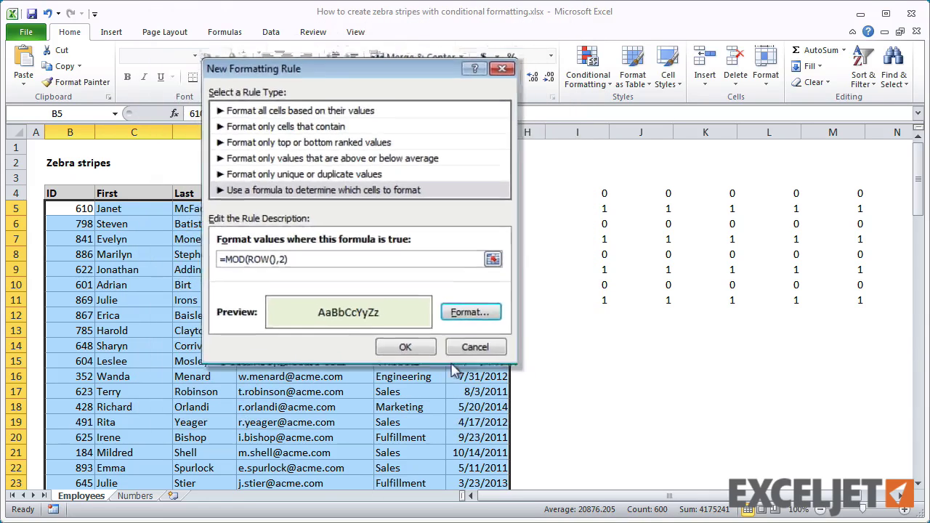
{"action": "left_click", "coordinate": [413, 374]}
{"action": "left_click", "coordinate": [595, 328]}
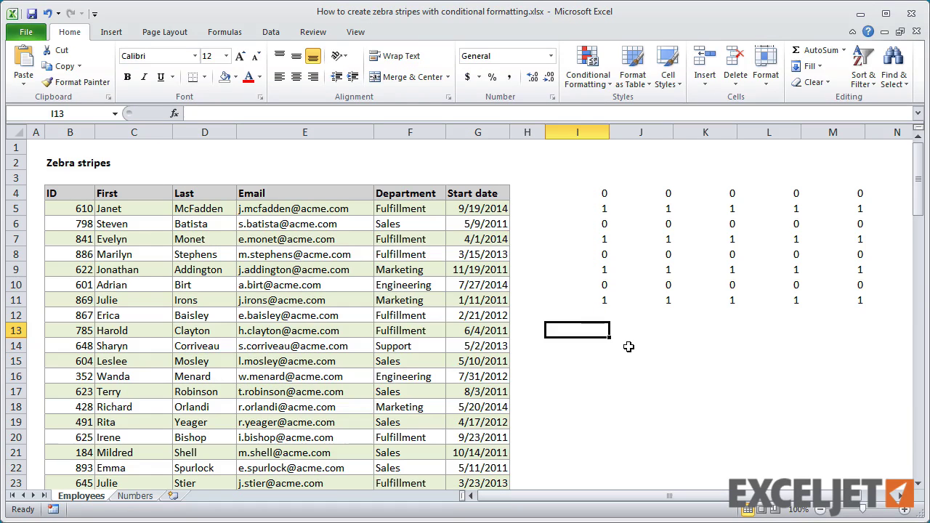
Edit the stripe rule's formula to =MOD(ROW(),2)=0
{"action": "left_click", "coordinate": [490, 208]}
{"action": "left_click", "coordinate": [589, 77]}
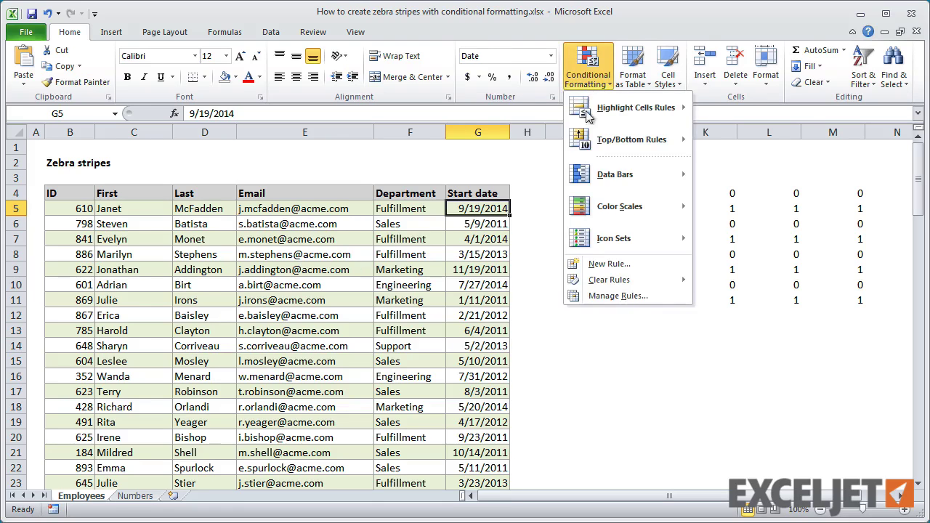
{"action": "left_click", "coordinate": [609, 296]}
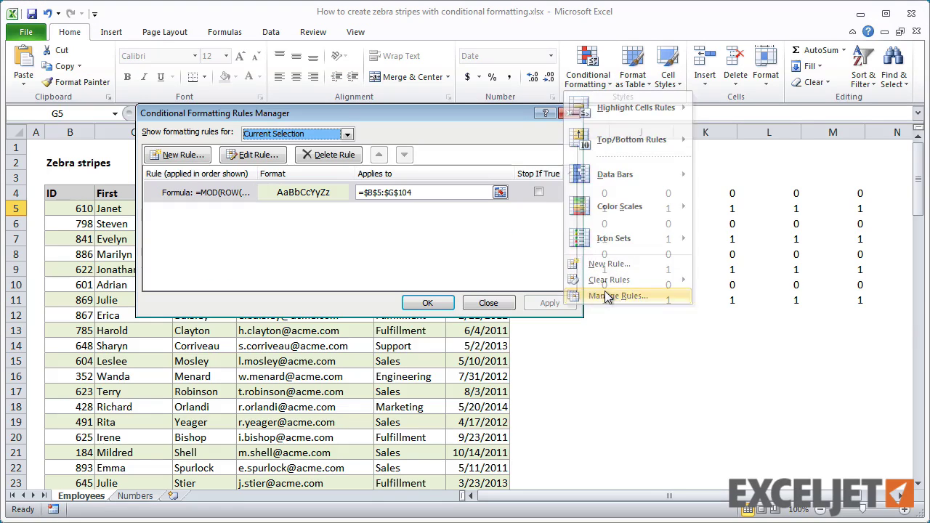
{"action": "left_click", "coordinate": [258, 154]}
{"action": "left_click", "coordinate": [327, 267]}
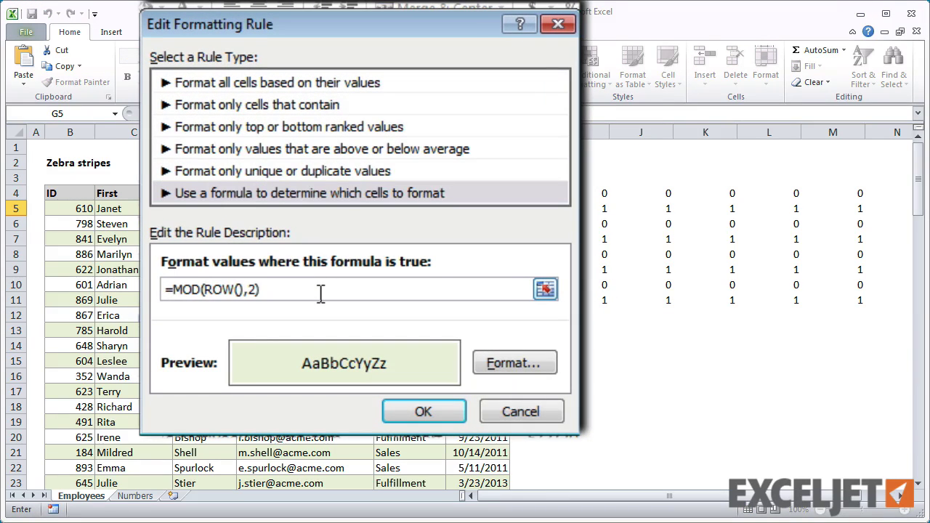
{"action": "type", "text": "=0"}
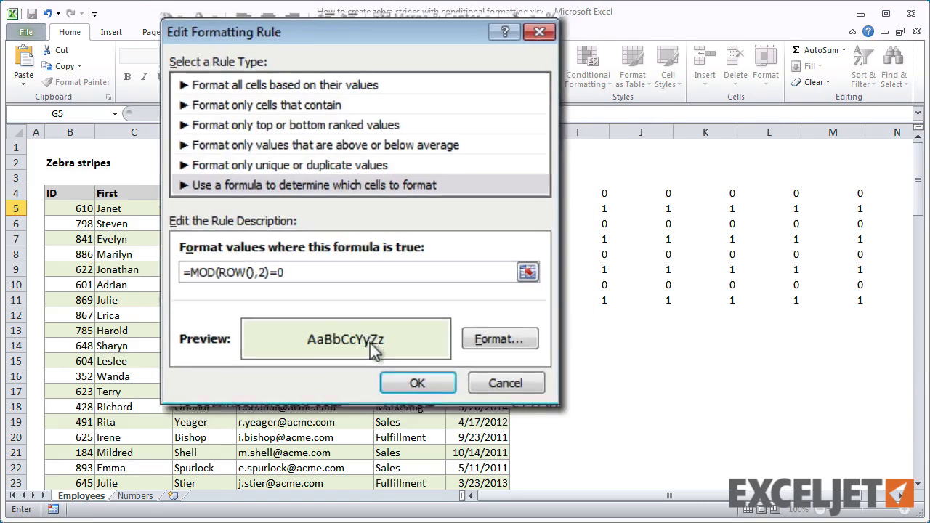
{"action": "left_click", "coordinate": [413, 328]}
{"action": "left_click", "coordinate": [425, 305]}
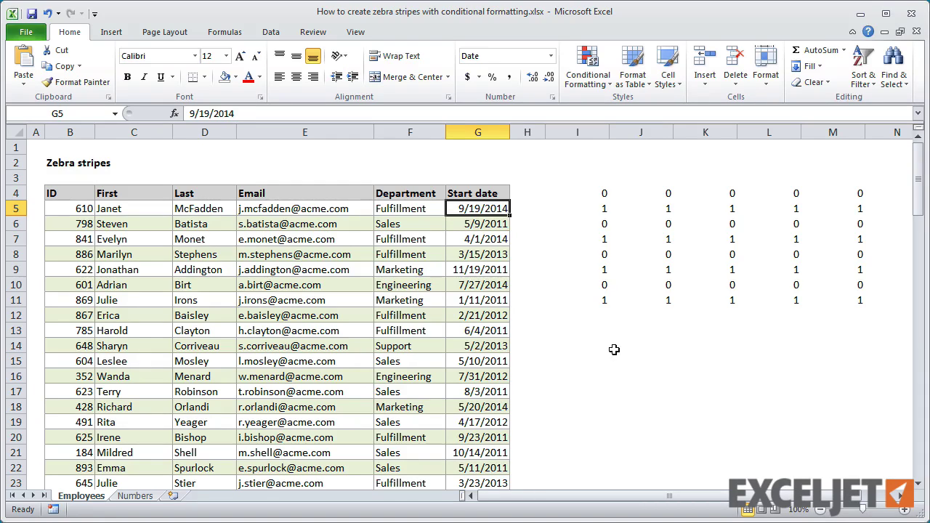
Replace the stripe rule's formula with =ISEVEN(ROW())
{"action": "left_click", "coordinate": [589, 73]}
{"action": "left_click", "coordinate": [614, 297]}
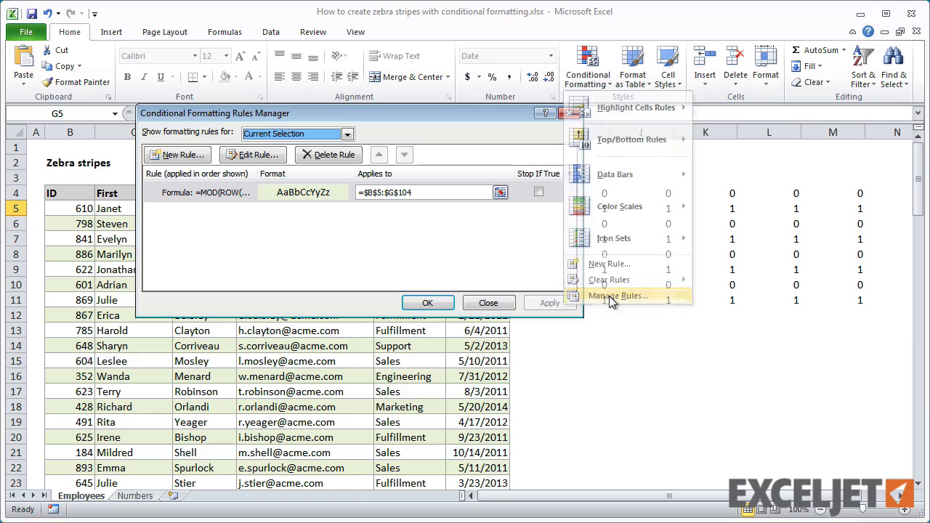
{"action": "left_click", "coordinate": [254, 154]}
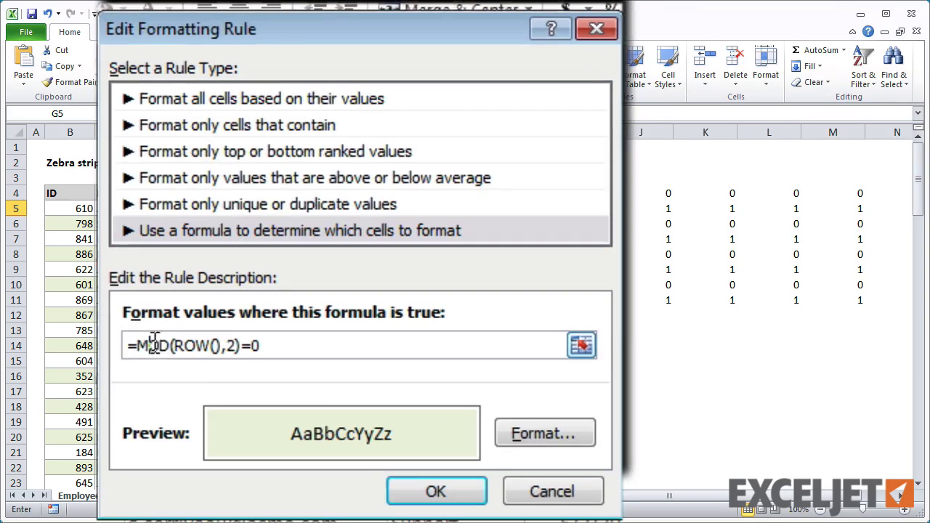
{"action": "double_click", "coordinate": [250, 253]}
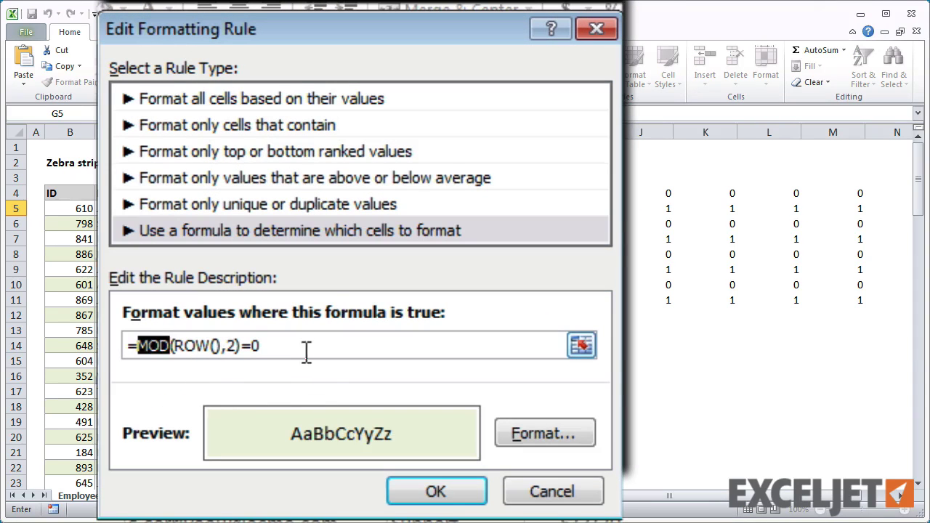
{"action": "left_click_drag", "start_coordinate": [306, 353], "coordinate": [141, 353]}
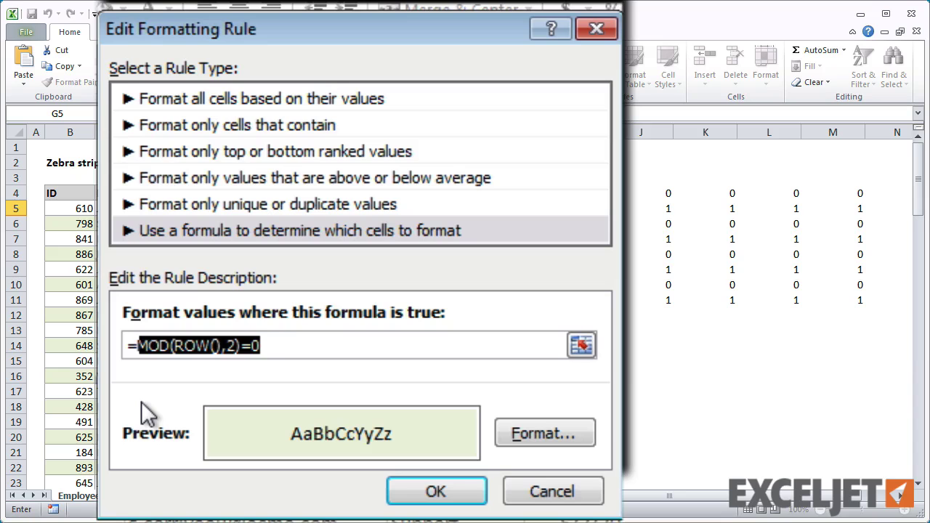
{"action": "type", "text": "ISEVEN("}
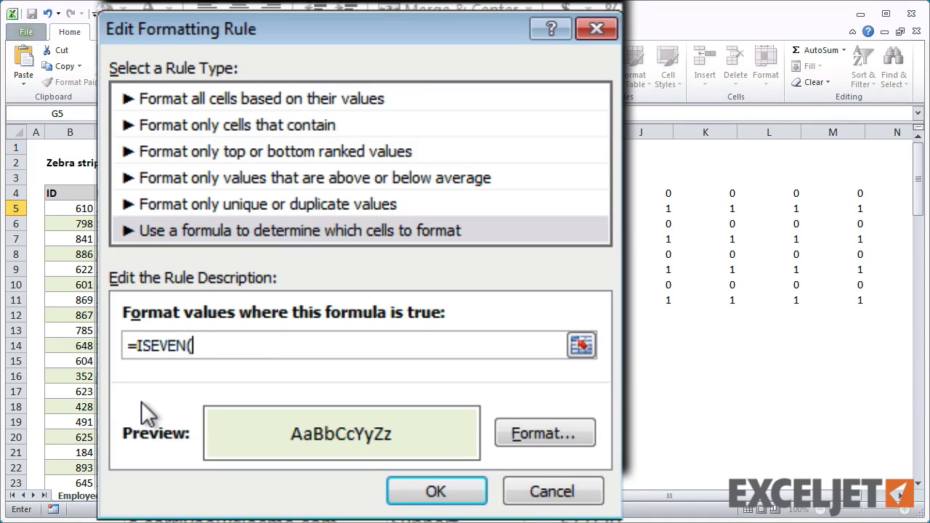
{"action": "type", "text": "ROW()"}
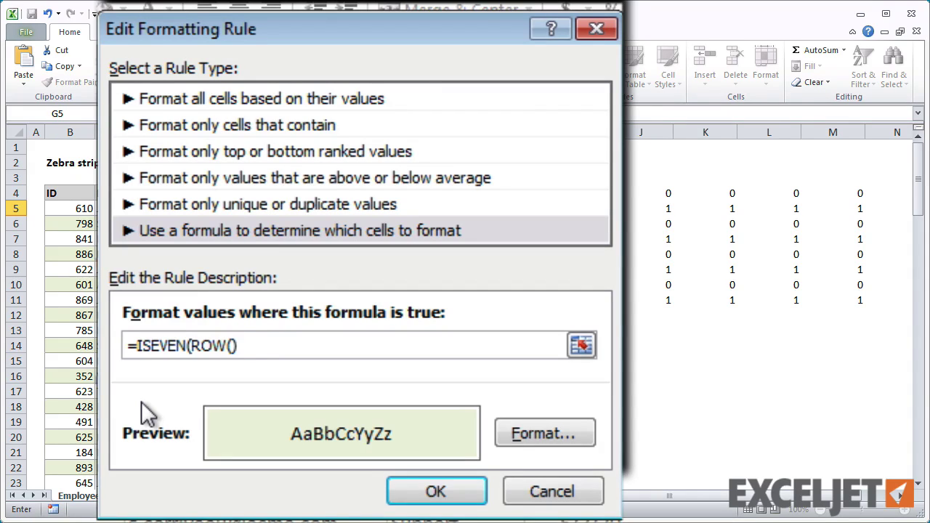
{"action": "type", "text": ")"}
{"action": "left_click", "coordinate": [474, 491]}
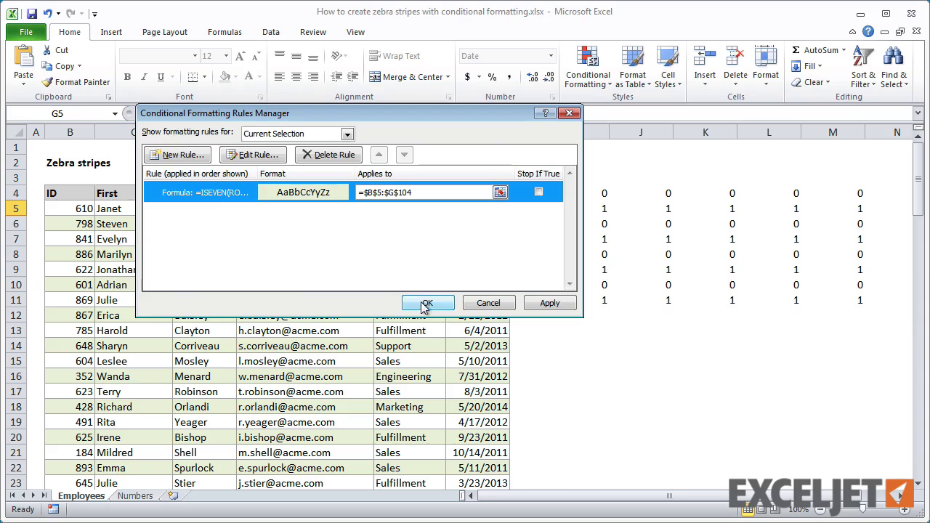
{"action": "left_click", "coordinate": [426, 304]}
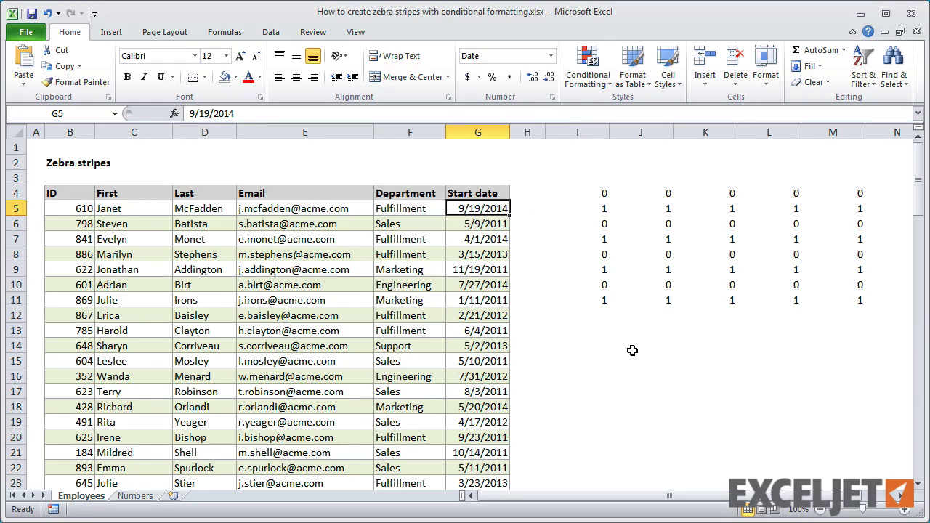
Change the stripe rule to =ISODD(ROW()) so odd rows turn green
{"action": "left_click", "coordinate": [601, 86]}
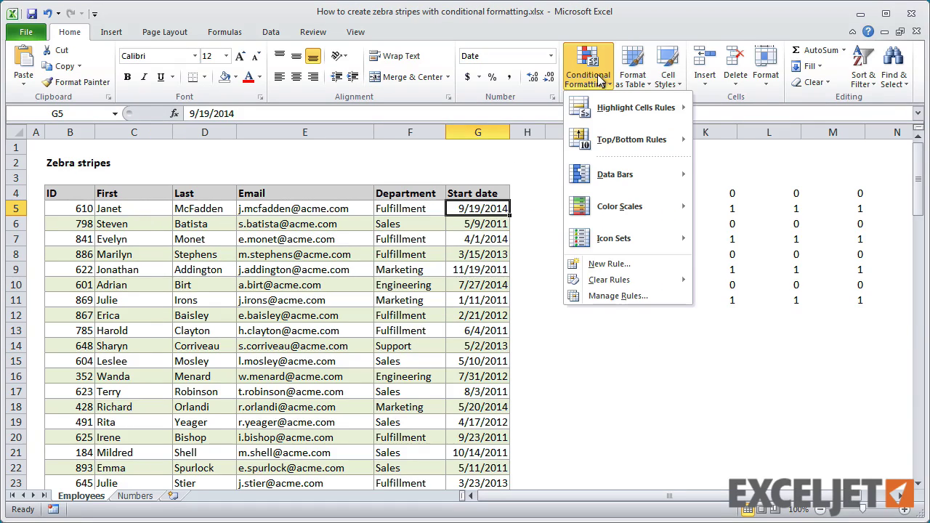
{"action": "left_click", "coordinate": [610, 296]}
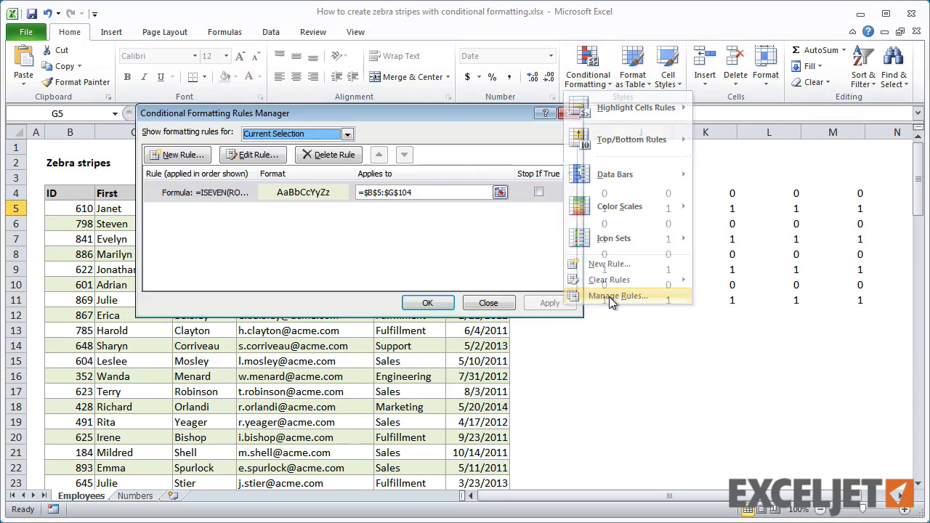
{"action": "left_click", "coordinate": [256, 153]}
{"action": "double_click", "coordinate": [248, 256]}
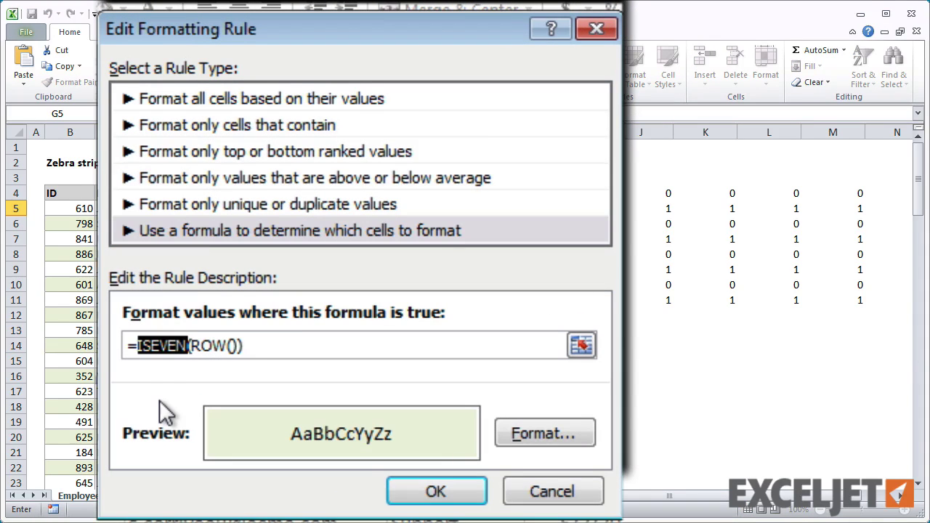
{"action": "type", "text": "ISODD"}
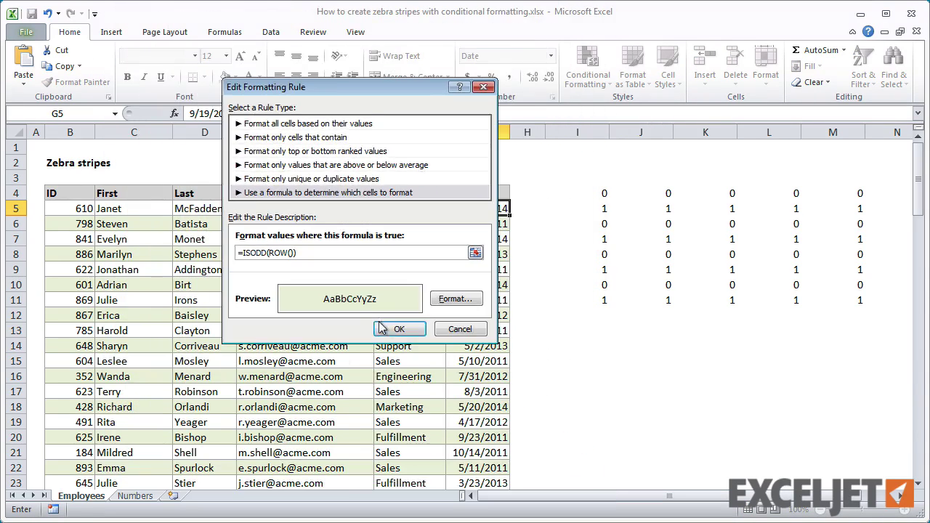
{"action": "left_click", "coordinate": [399, 328]}
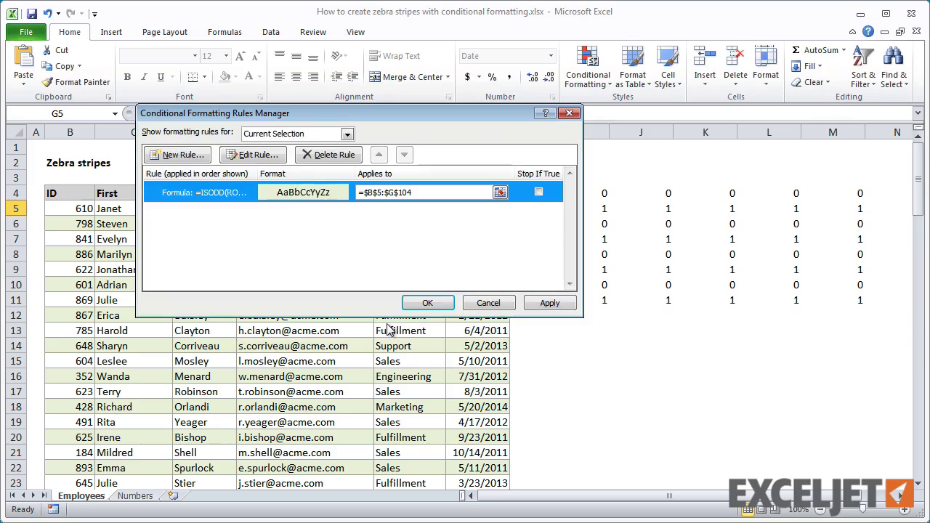
{"action": "left_click", "coordinate": [427, 304]}
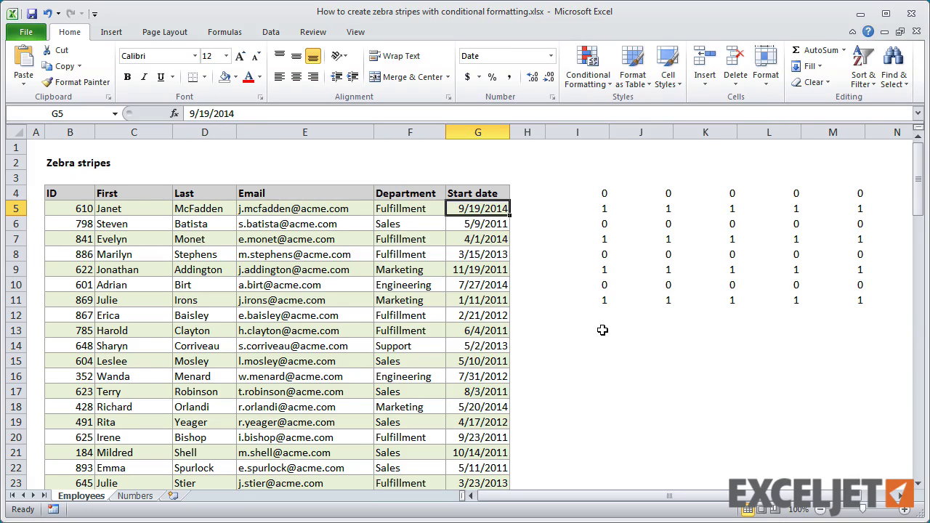
{"action": "left_click", "coordinate": [588, 69]}
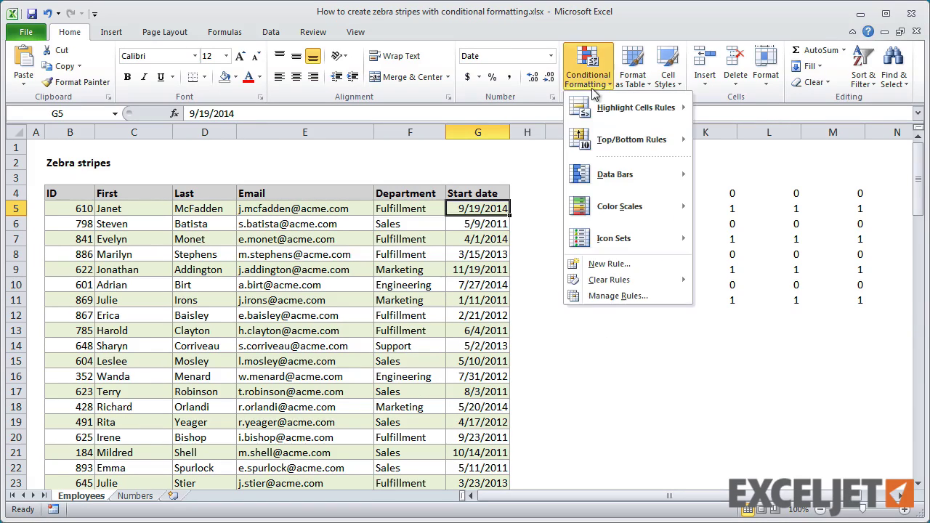
{"action": "left_click", "coordinate": [631, 296]}
{"action": "left_click", "coordinate": [260, 156]}
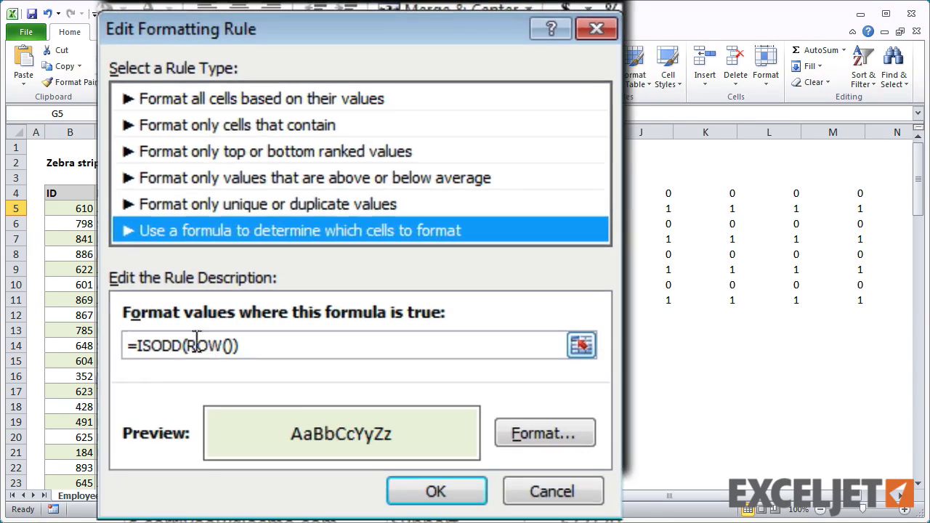
{"action": "double_click", "coordinate": [274, 253]}
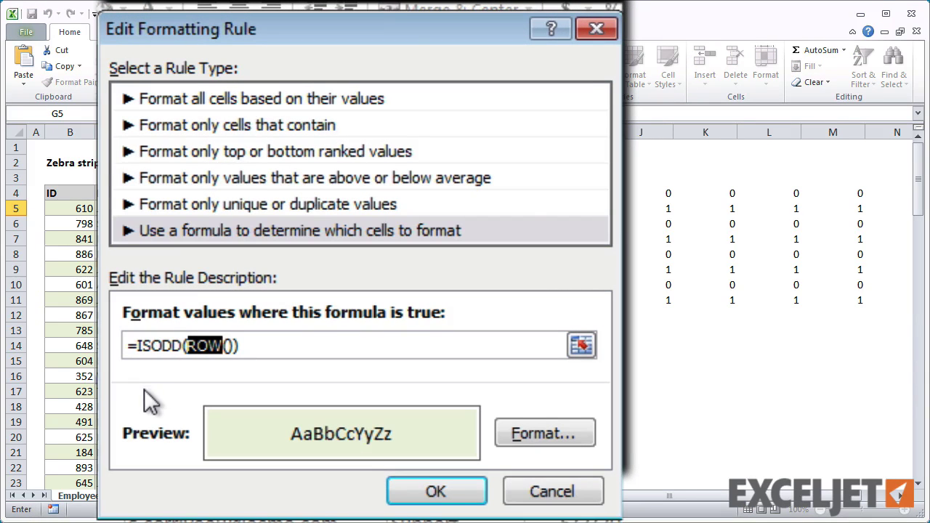
{"action": "type", "text": "COLUMN"}
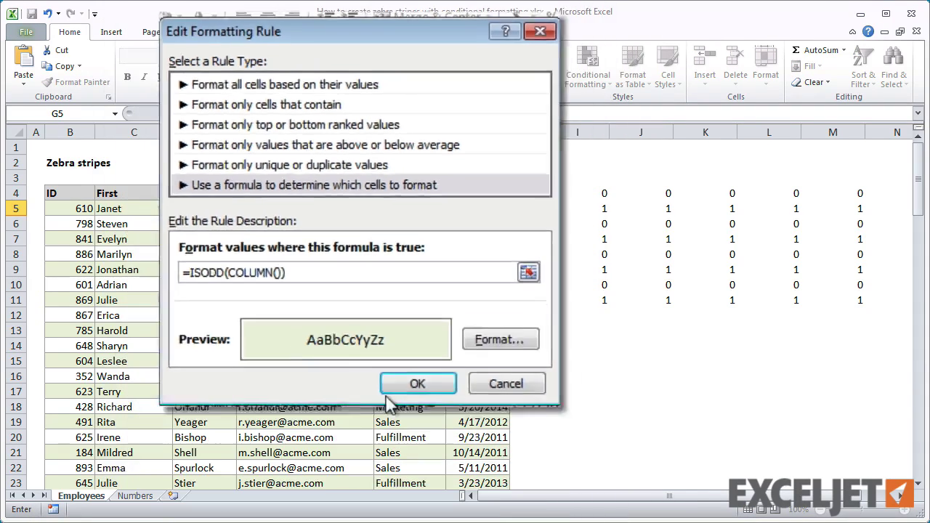
{"action": "left_click", "coordinate": [417, 384]}
{"action": "left_click", "coordinate": [427, 301]}
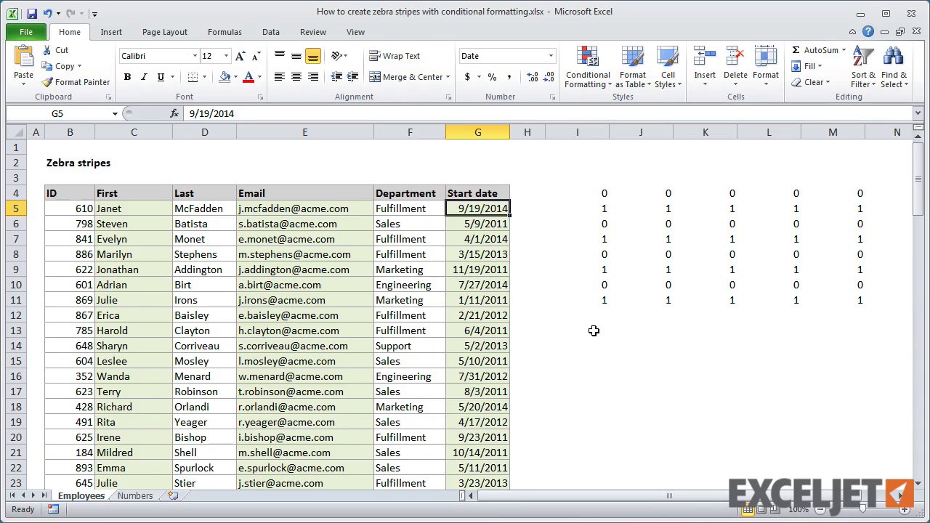
{"action": "key", "text": "ctrl+z"}
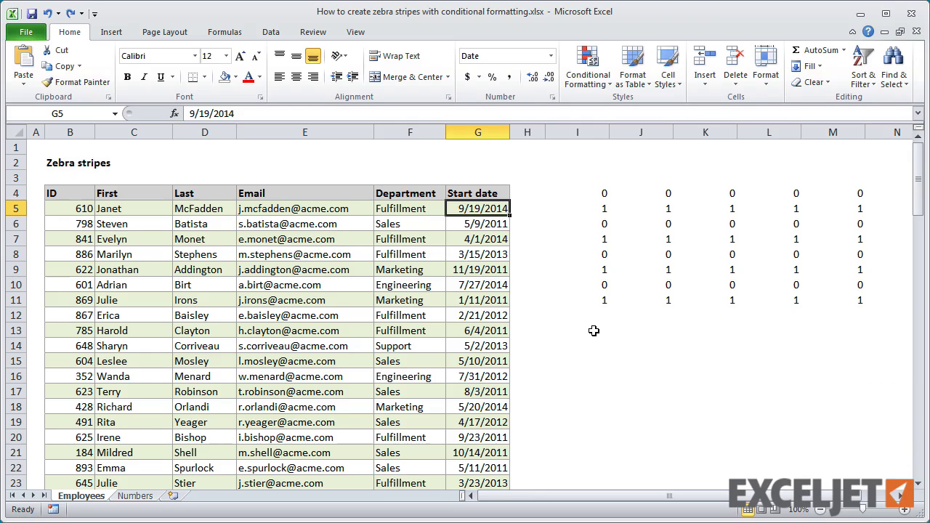
On the Numbers sheet, select the number grid B5:K17
{"action": "left_click", "coordinate": [134, 496]}
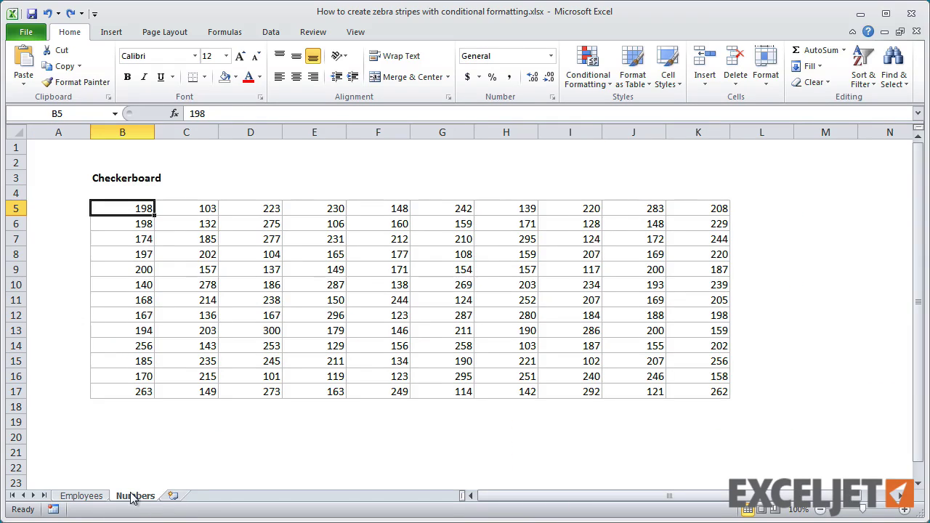
{"action": "key", "text": "ctrl+shift+Down"}
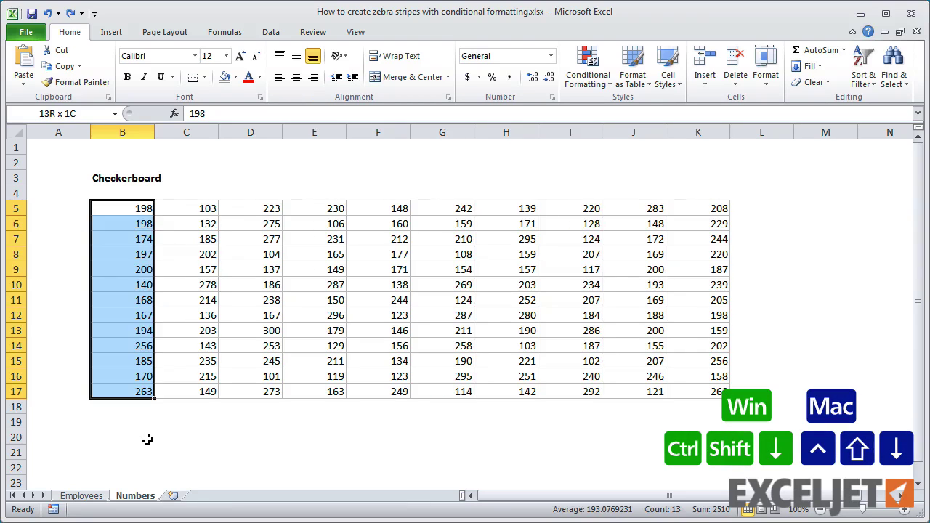
{"action": "key", "text": "ctrl+shift+Right"}
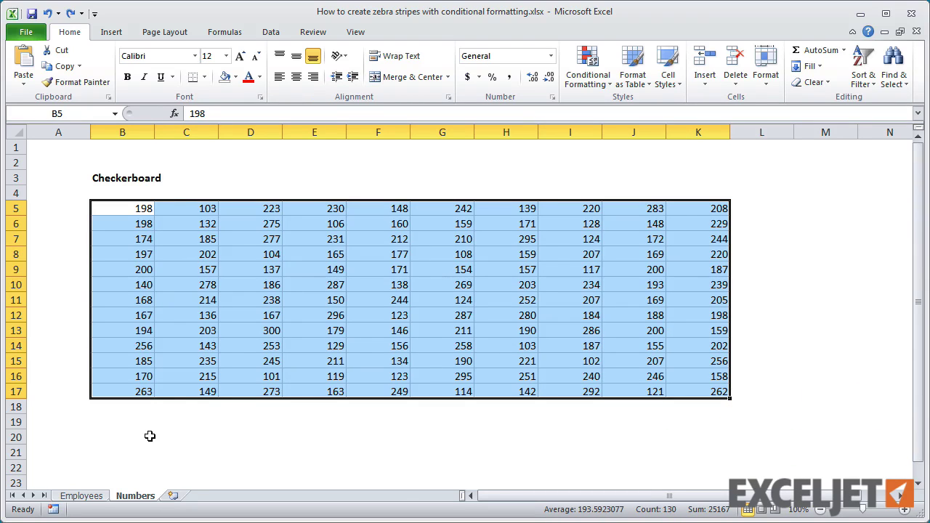
Add a formula rule =ISODD(ROW()+COLUMN()) with a pale green fill for a checkerboard
{"action": "left_click", "coordinate": [597, 82]}
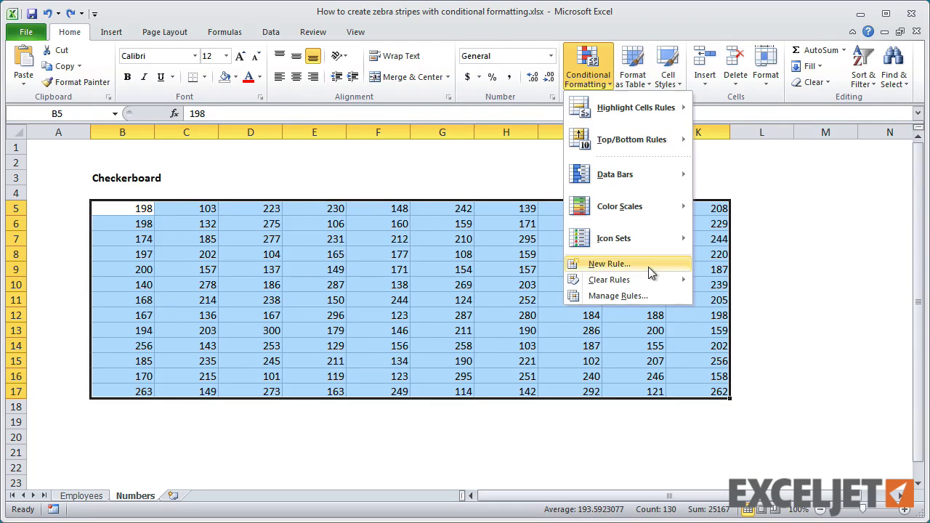
{"action": "left_click", "coordinate": [649, 269]}
{"action": "left_click", "coordinate": [325, 162]}
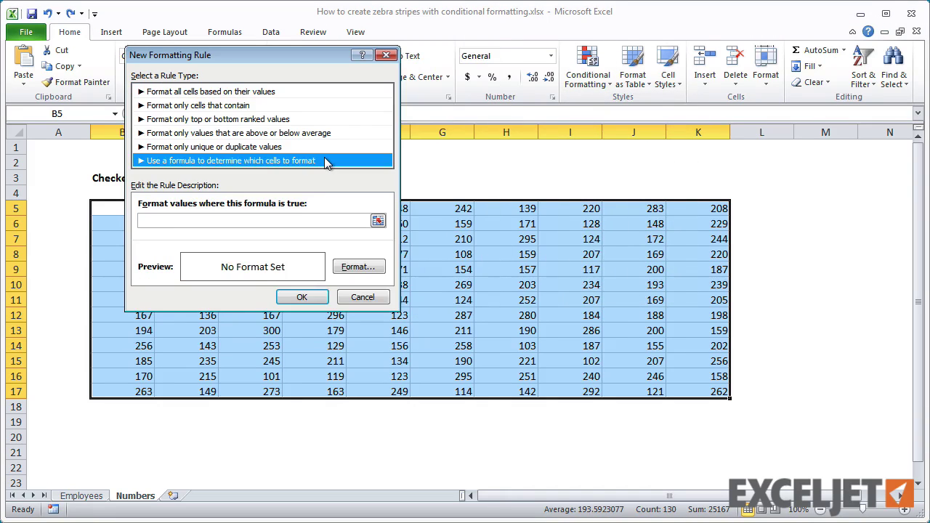
{"action": "left_click_drag", "start_coordinate": [322, 59], "coordinate": [748, 192]}
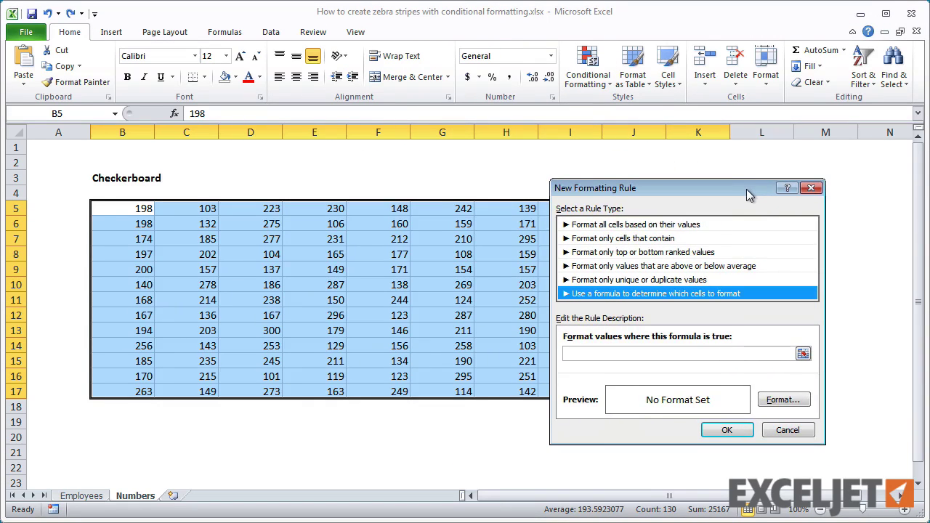
{"action": "left_click", "coordinate": [665, 356]}
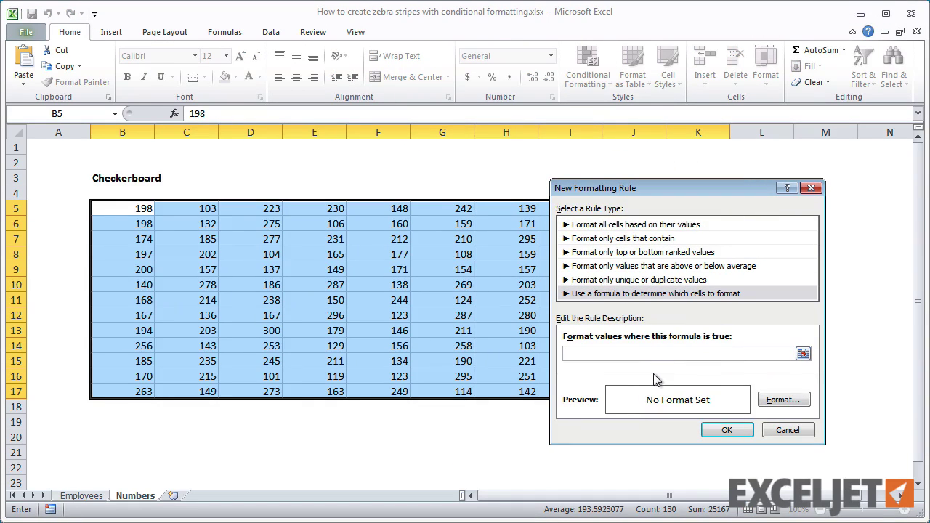
{"action": "type", "text": "=ISODD(ROW()+COLUMN("}
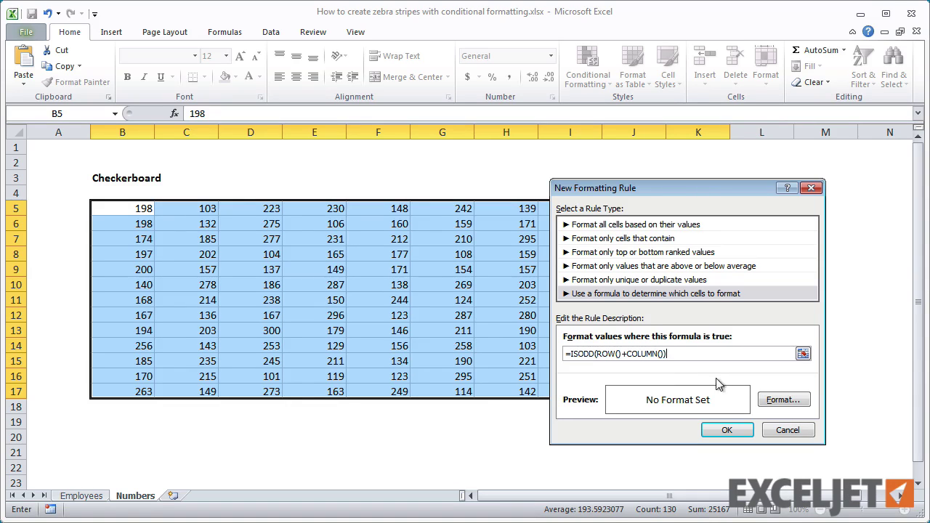
{"action": "left_click", "coordinate": [784, 400]}
{"action": "left_click", "coordinate": [229, 112]}
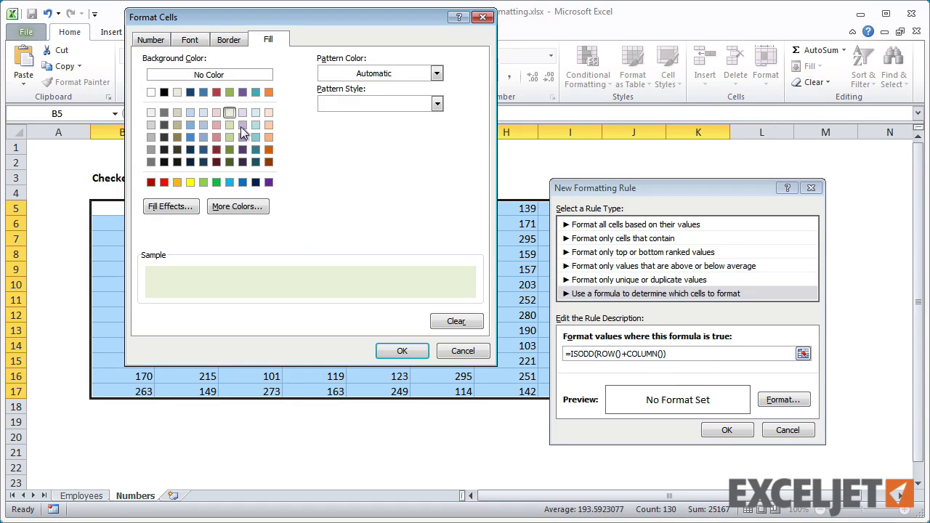
{"action": "left_click", "coordinate": [402, 351]}
{"action": "left_click", "coordinate": [723, 430]}
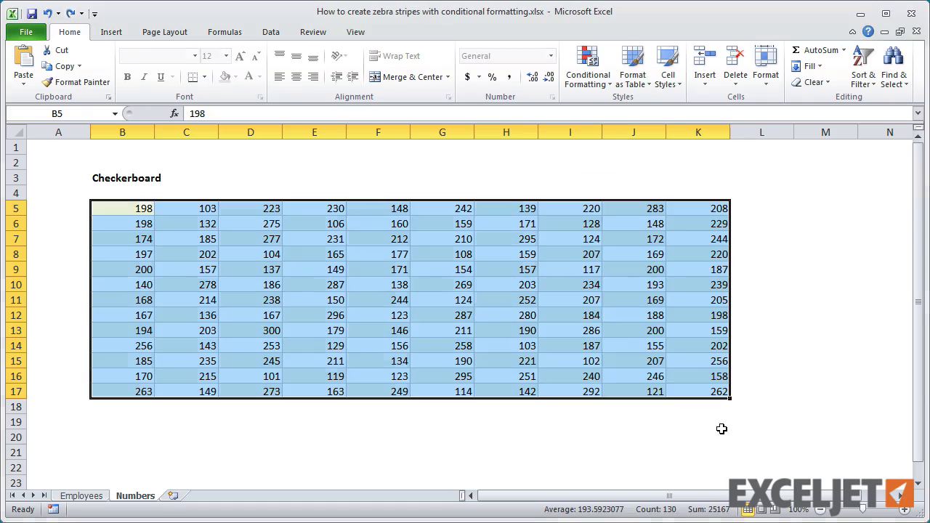
{"action": "left_click", "coordinate": [132, 425]}
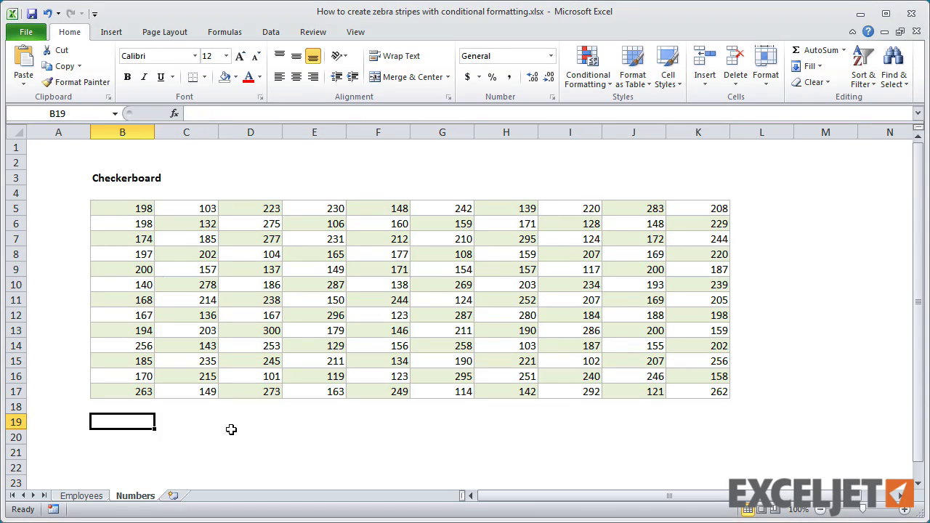